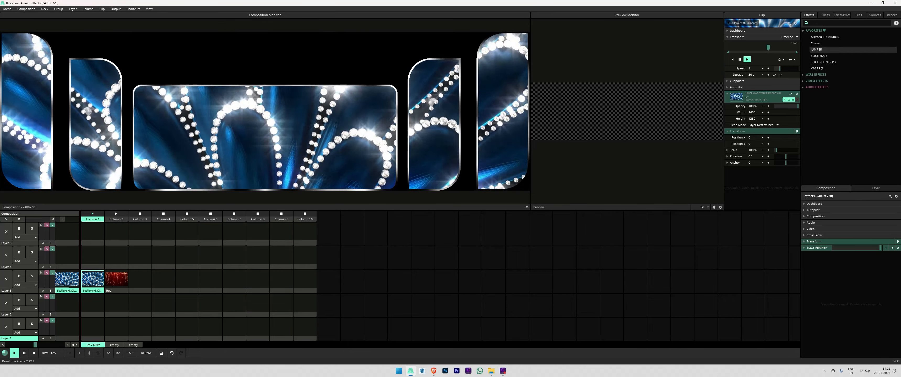
Search the effects for Strobe and add it to the composition's effects below SLICE REFINER
click(817, 24)
text(stro)
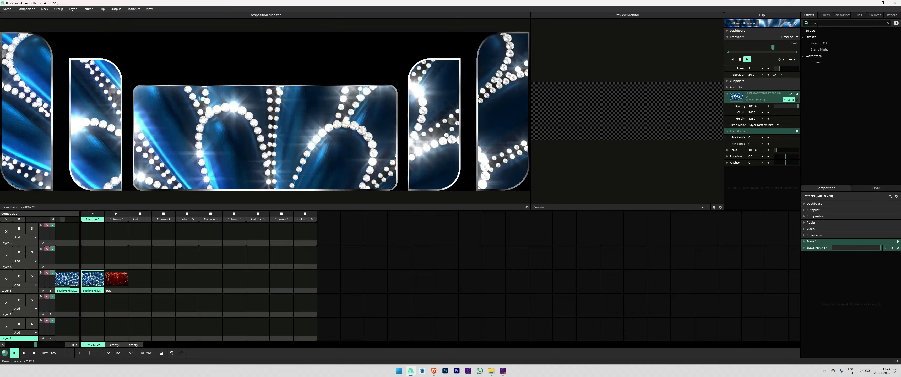
text(be)
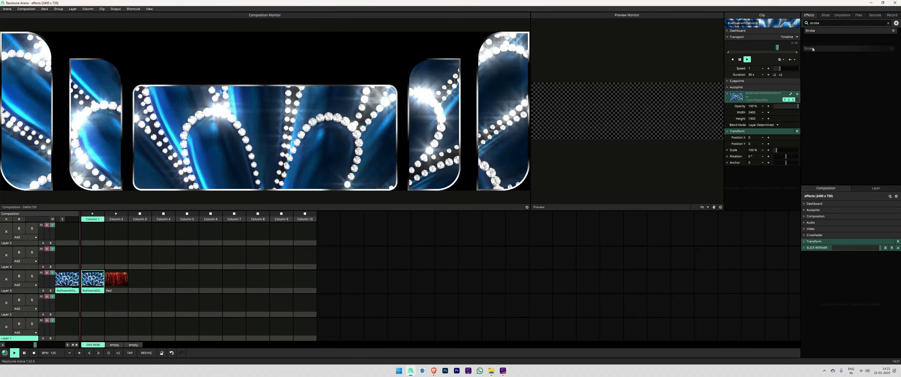
drag(809, 31, 817, 279)
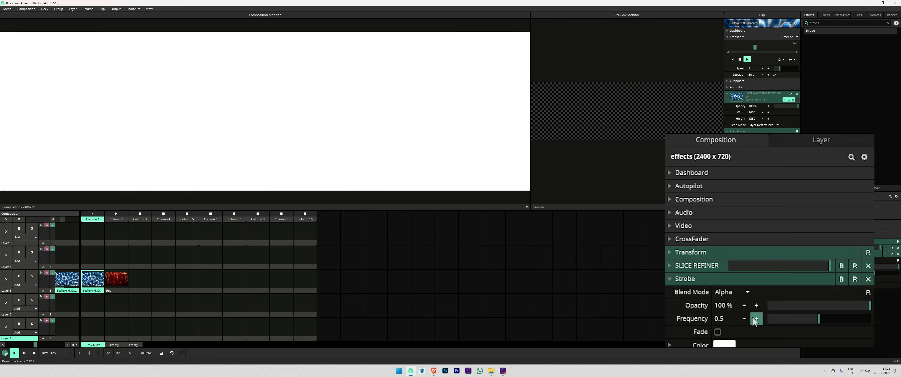
Set the Strobe frequency to 0.96, bypass the effect and collapse its settings
double_click(714, 319)
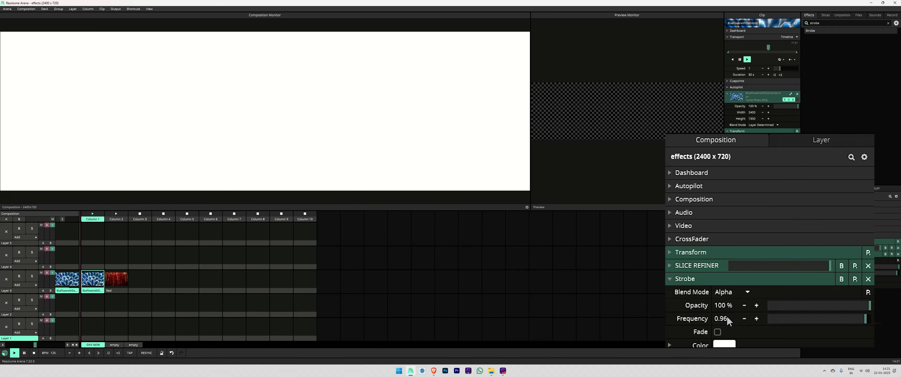
double_click(727, 318)
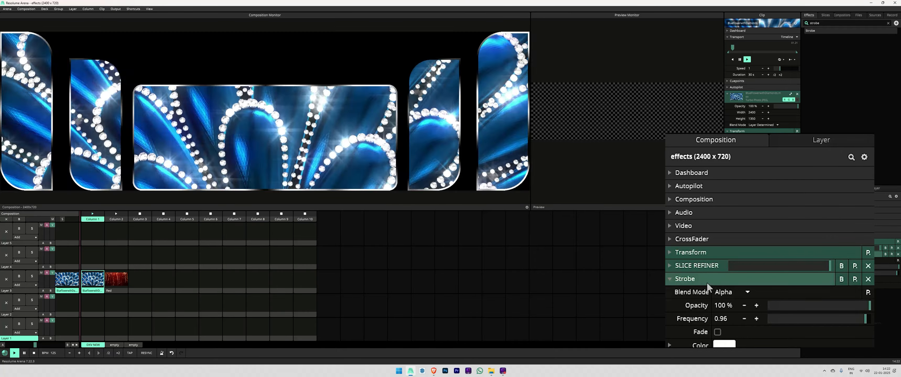
click(841, 279)
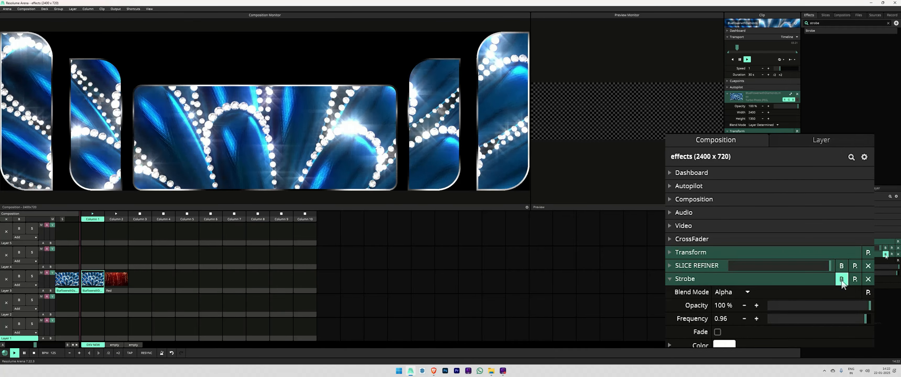
click(670, 278)
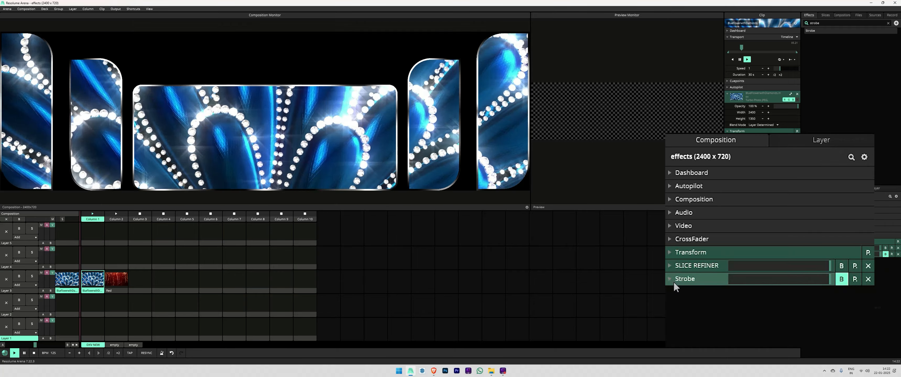
Toggle the Strobe's bypass on and off several times to preview the flashes, leaving the effect bypassed
click(841, 279)
click(842, 279)
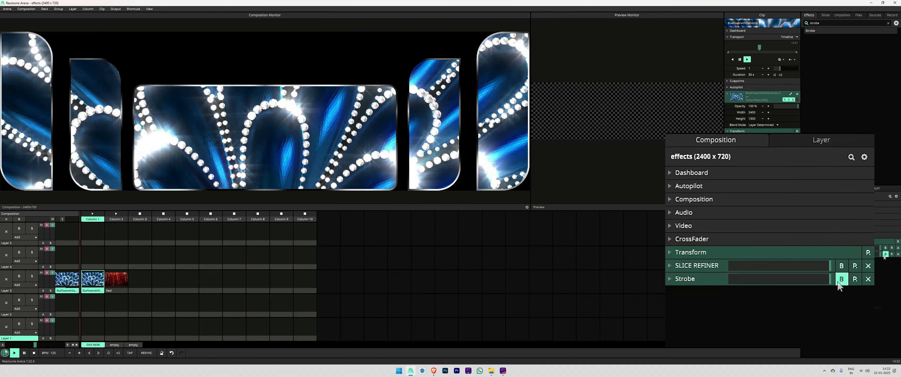
click(884, 256)
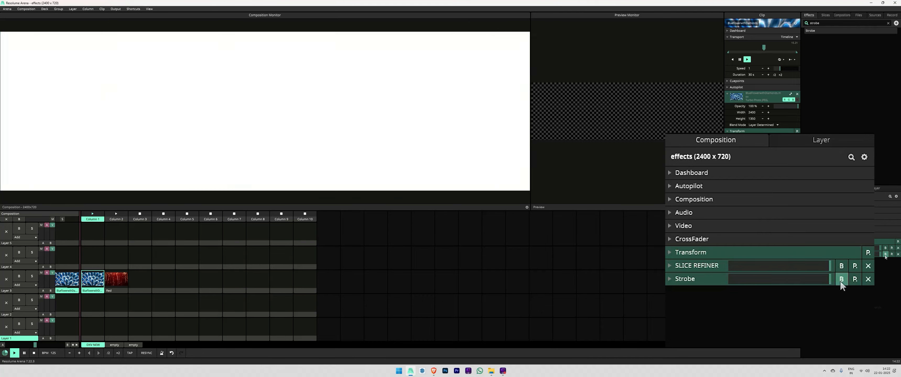
click(885, 256)
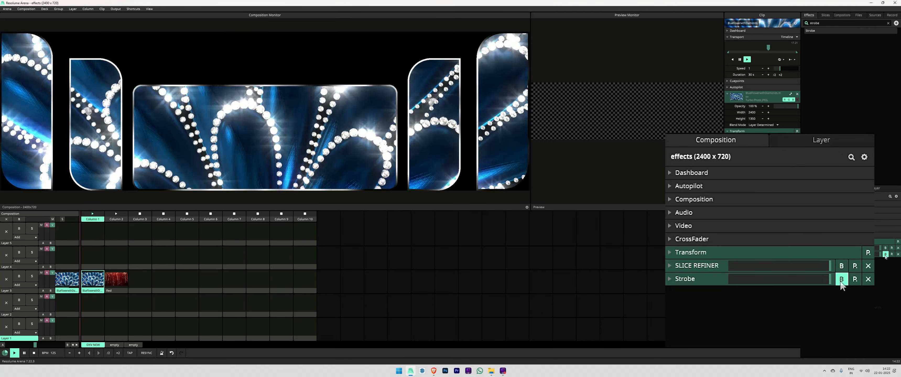
click(885, 256)
click(885, 255)
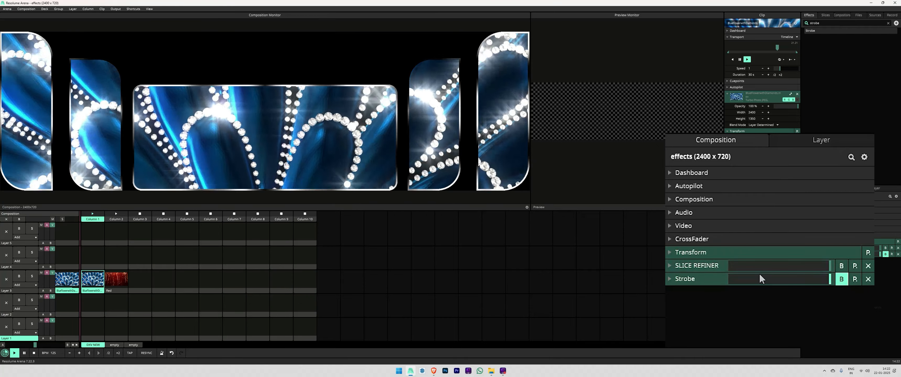
click(885, 254)
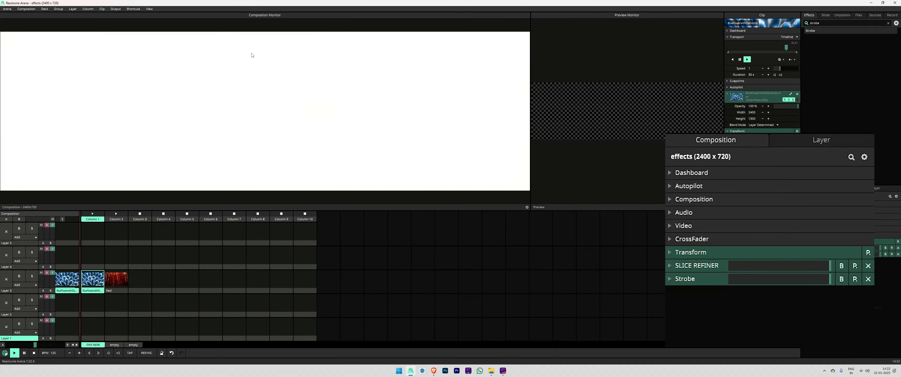
click(842, 281)
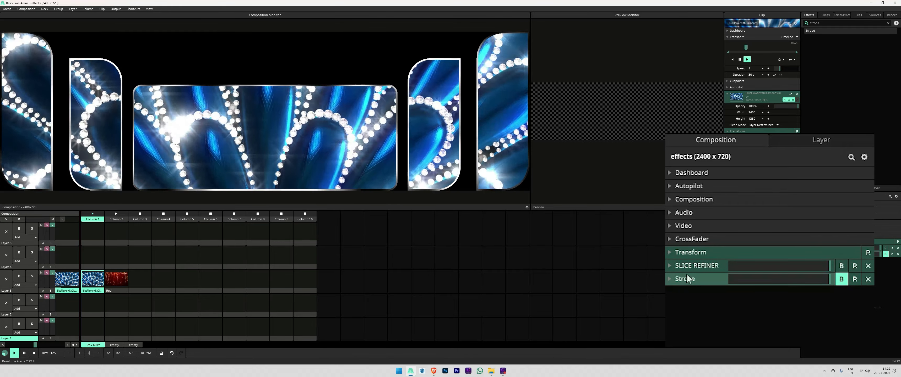
Move Strobe above SLICE REFINER in the composition's effect order and check it by toggling its bypass
click(686, 280)
drag(692, 281, 692, 264)
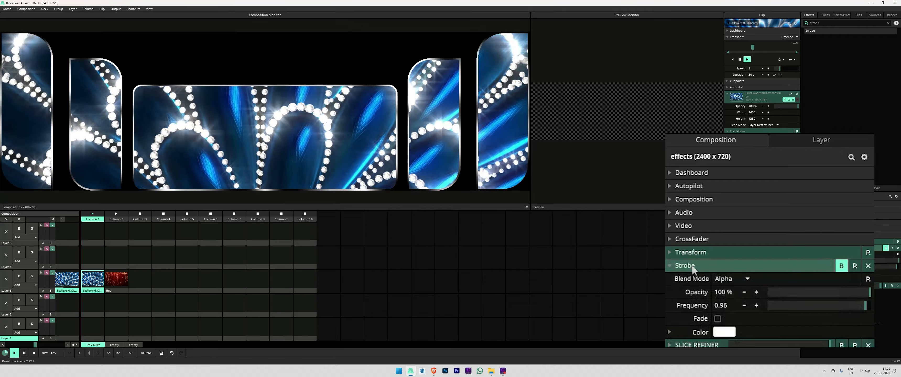
click(669, 266)
click(842, 266)
click(845, 267)
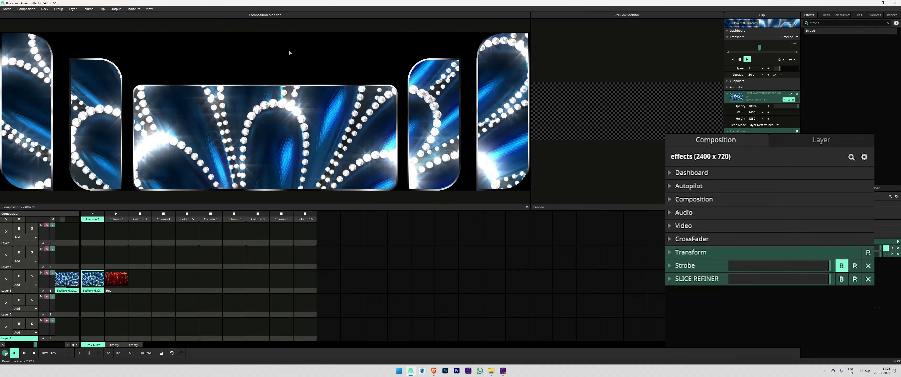
Assign the H key as keyboard shortcut for the Strobe's bypass, and test it by toggling the effect on and off
click(133, 8)
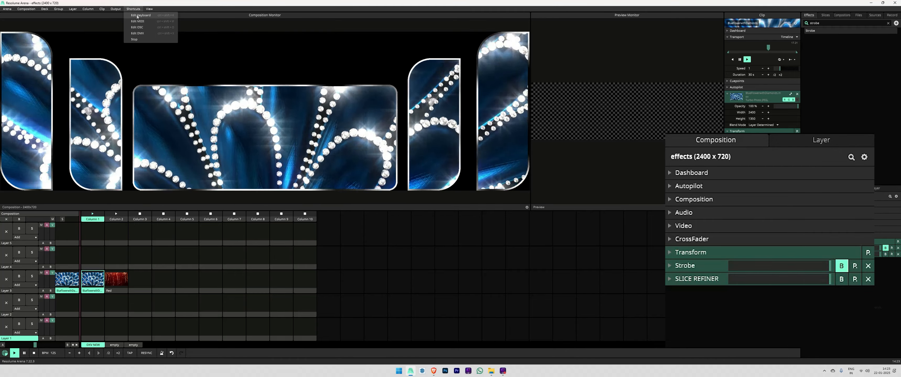
click(134, 16)
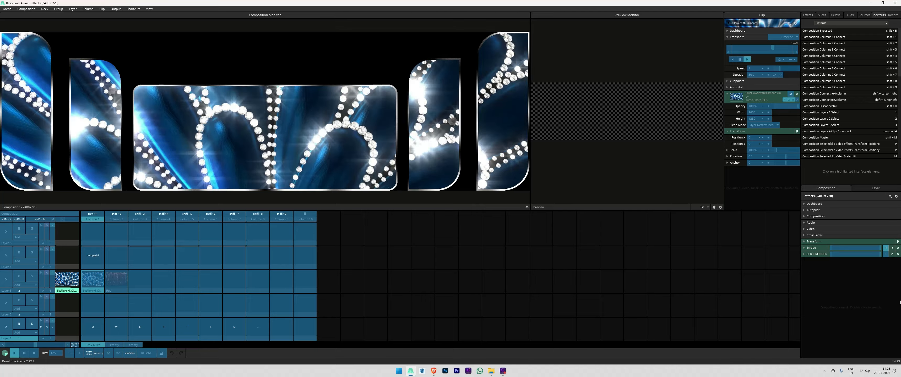
click(886, 248)
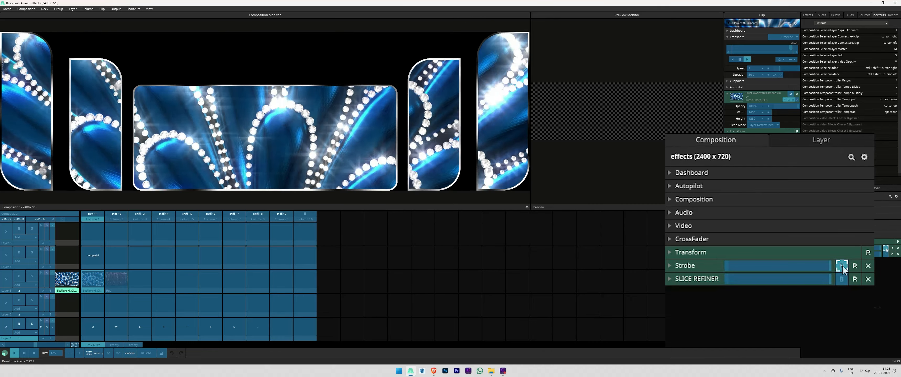
click(128, 10)
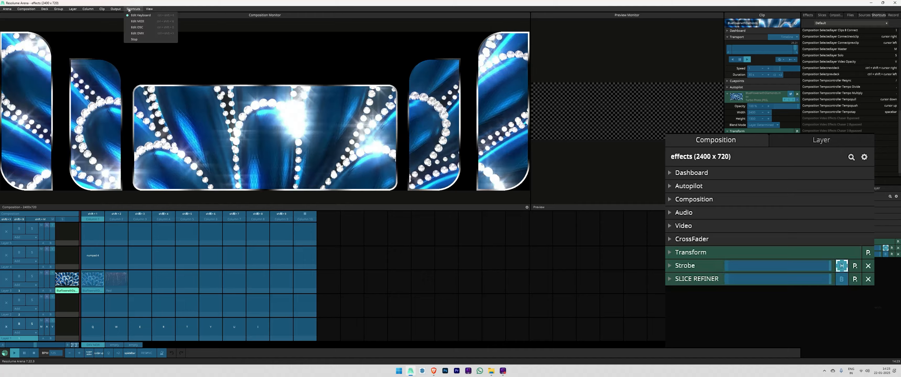
click(134, 37)
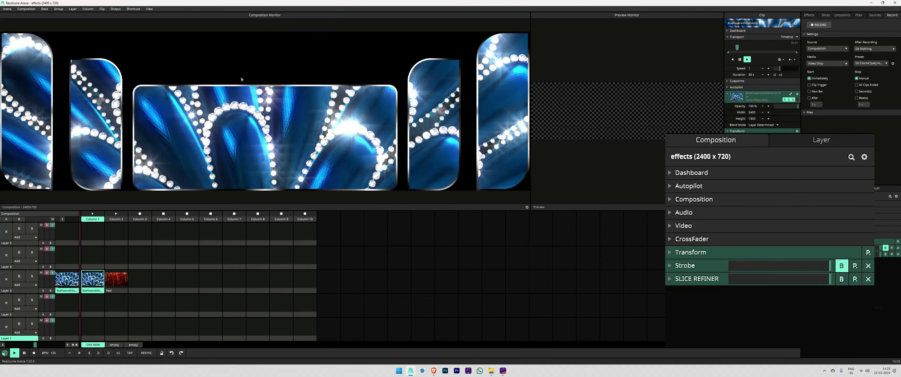
click(133, 8)
click(133, 40)
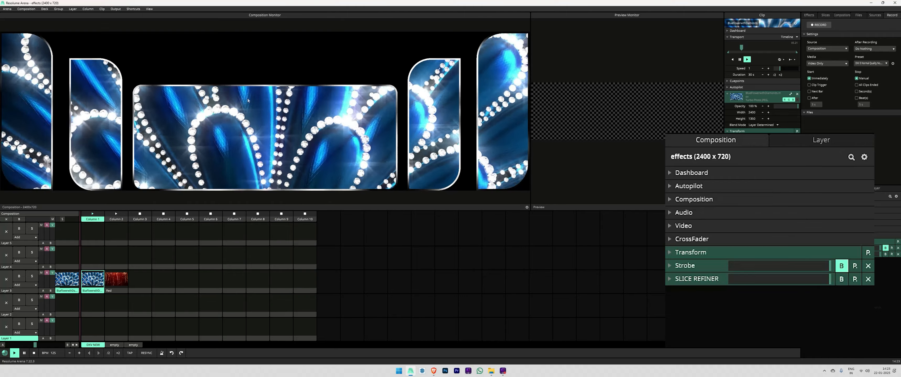
key(s)
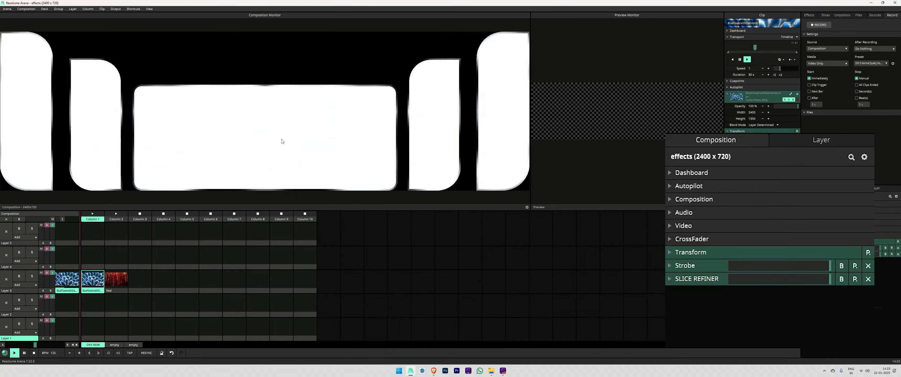
key(s)
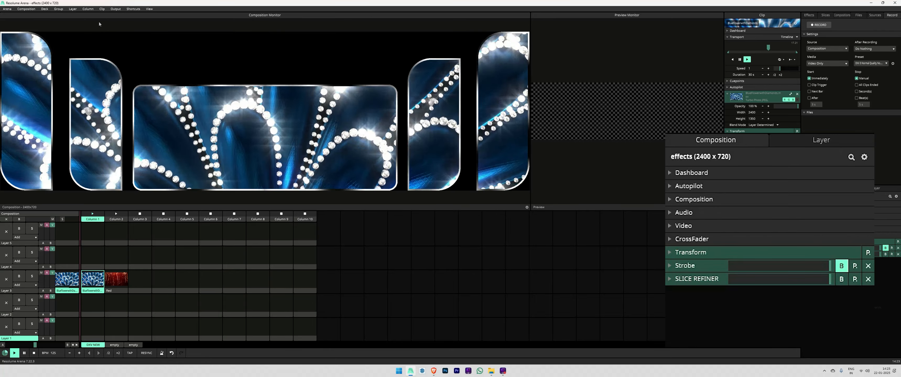
Enable the Piano and Invert options for the Strobe bypass keyboard shortcut in Toggle mode, and finish editing shortcuts
click(132, 10)
click(140, 16)
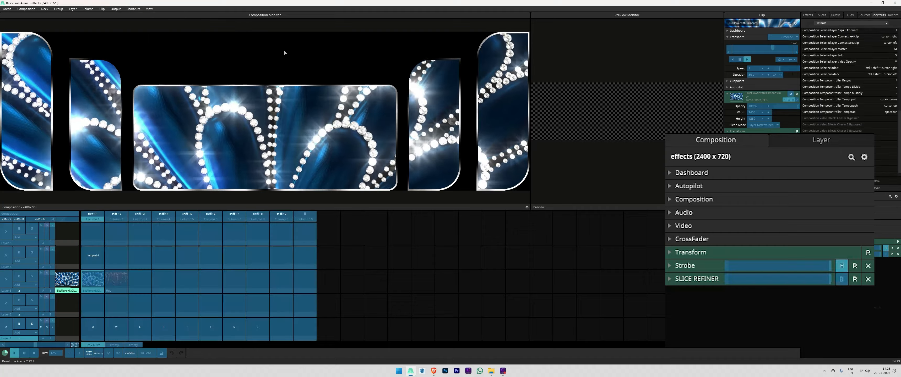
click(885, 248)
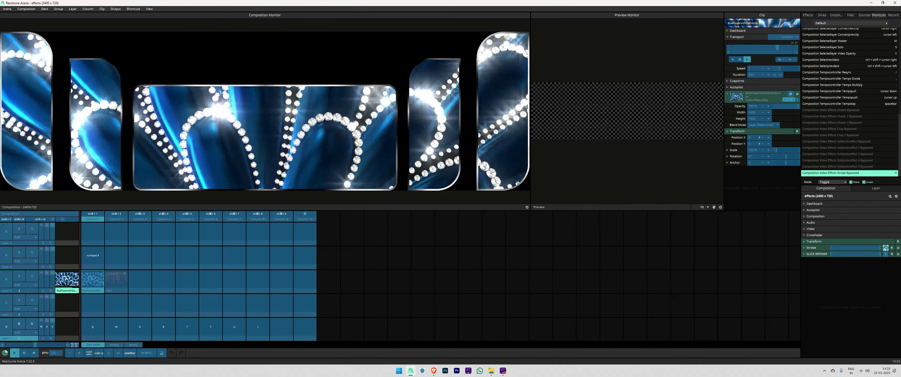
click(851, 182)
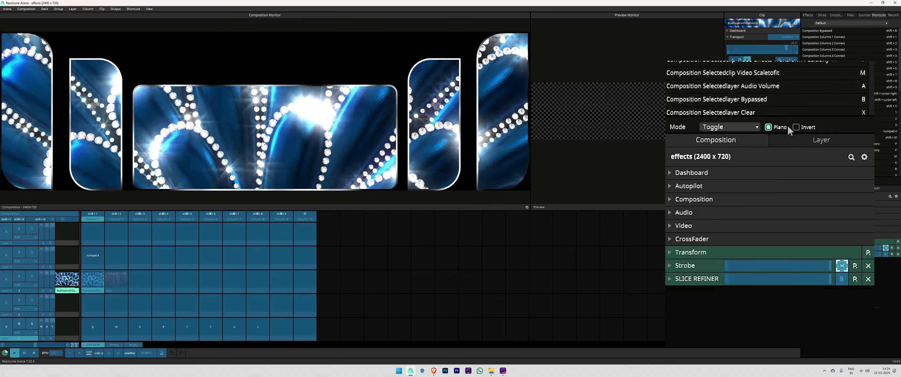
click(768, 127)
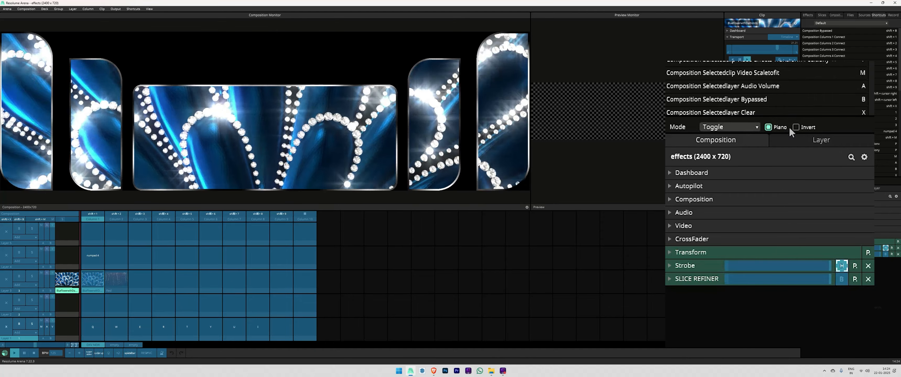
click(796, 127)
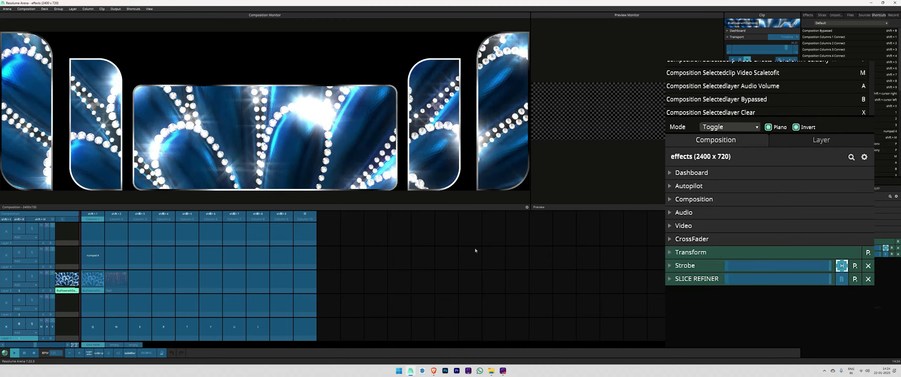
click(132, 8)
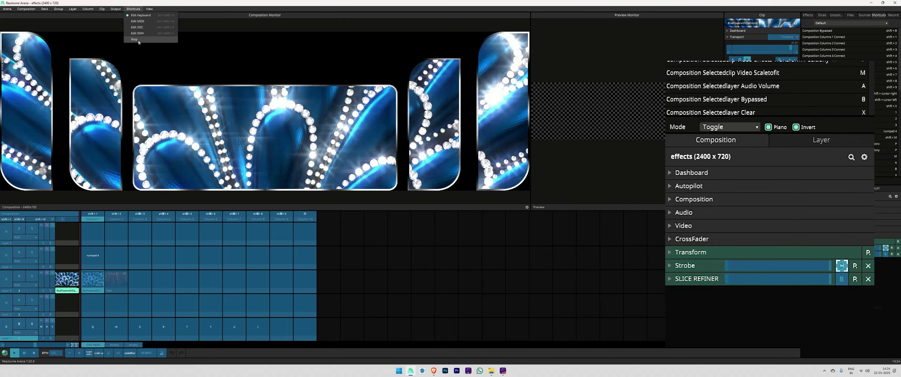
click(138, 39)
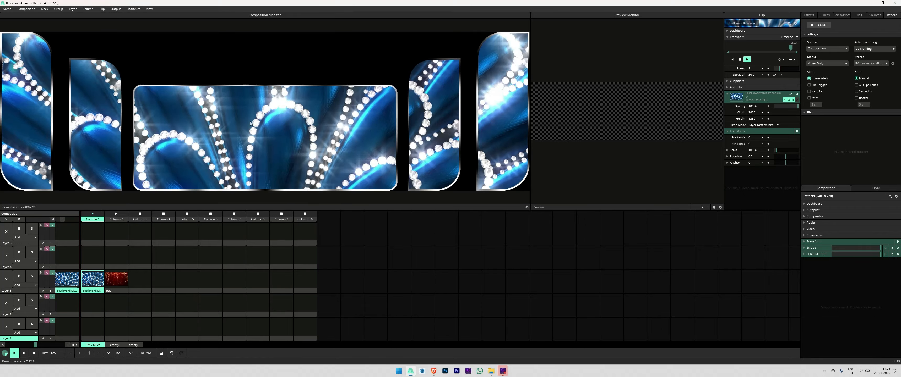
click(133, 9)
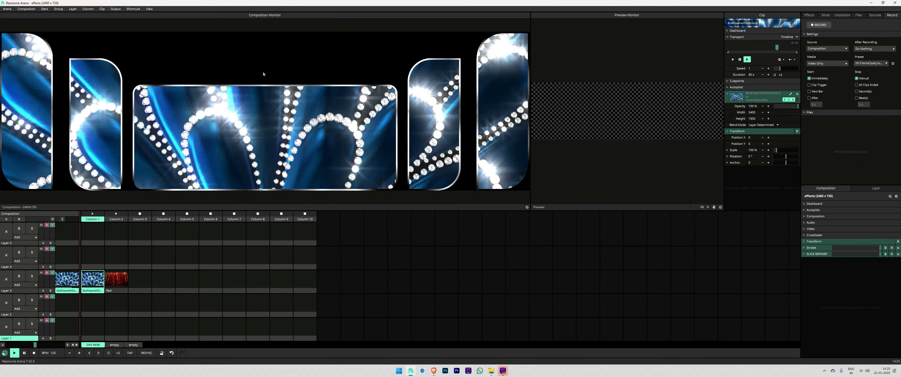
Try a Timeline animation of the Strobe's colour palette, and restore the plain white, unanimated colour
click(811, 248)
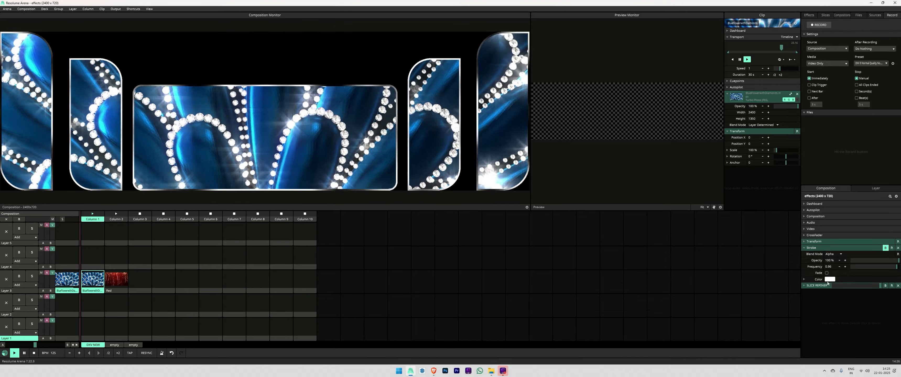
mouse_move(830, 284)
mouse_down()
mouse_move(886, 287)
mouse_move(839, 288)
mouse_up()
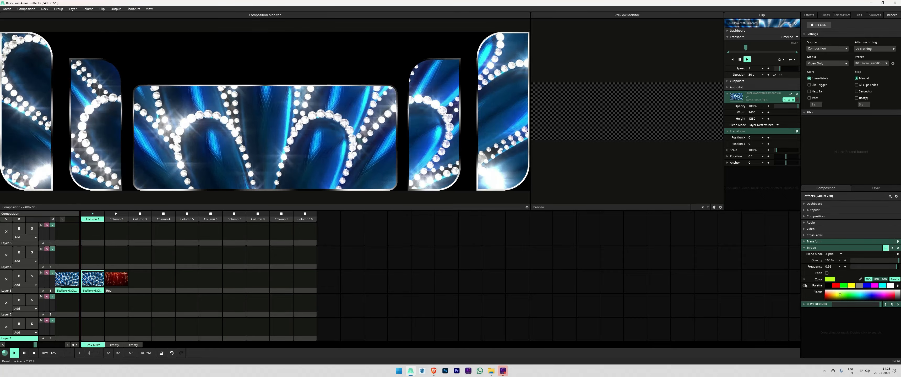
click(790, 237)
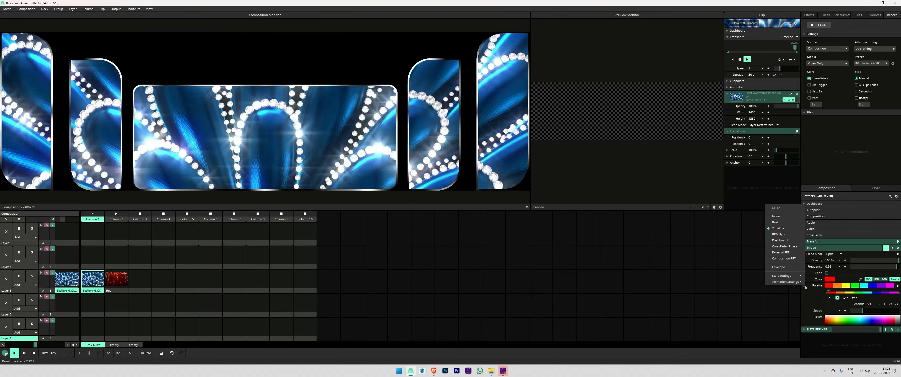
click(782, 215)
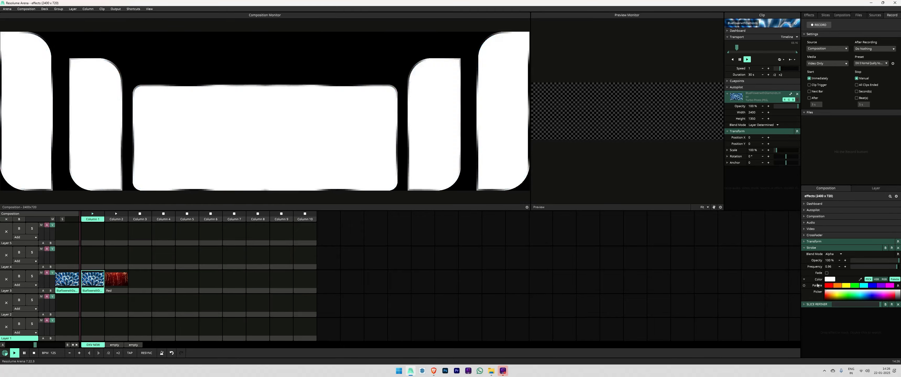
Bypass the Strobe effect, and add the JUMPER effect below SLICE REFINER in the composition's effects
click(885, 248)
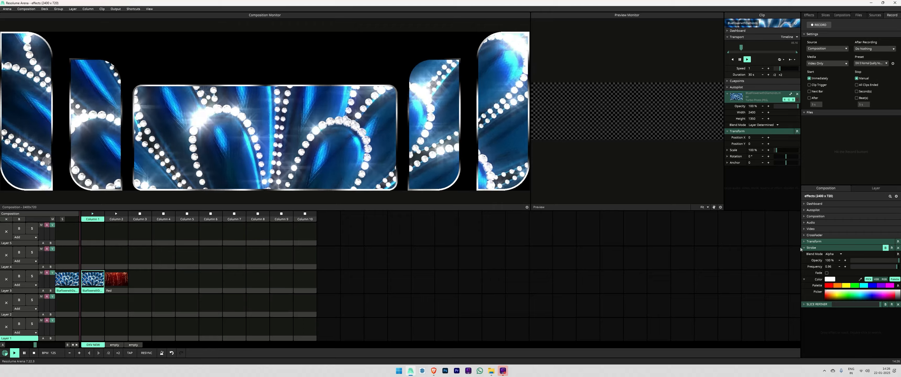
click(809, 248)
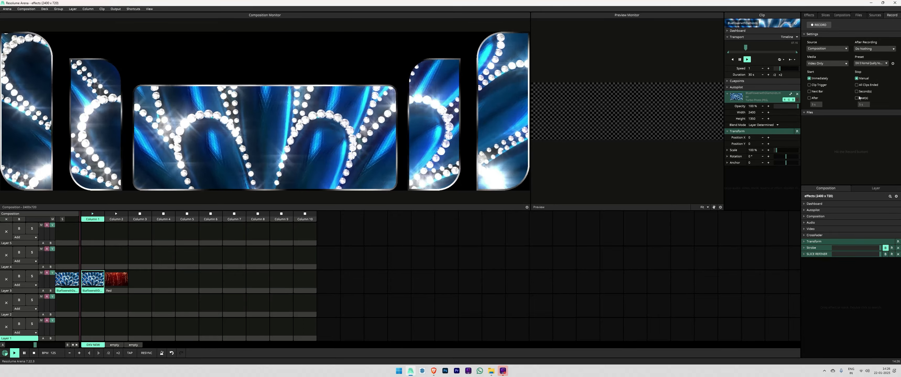
click(809, 15)
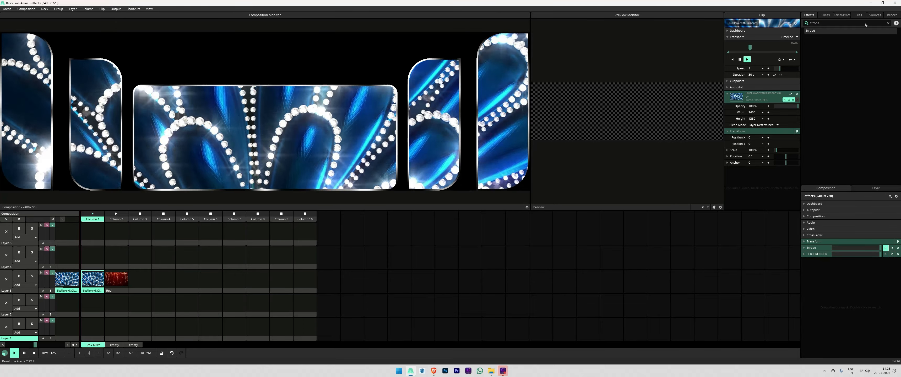
click(888, 23)
drag(816, 49, 811, 270)
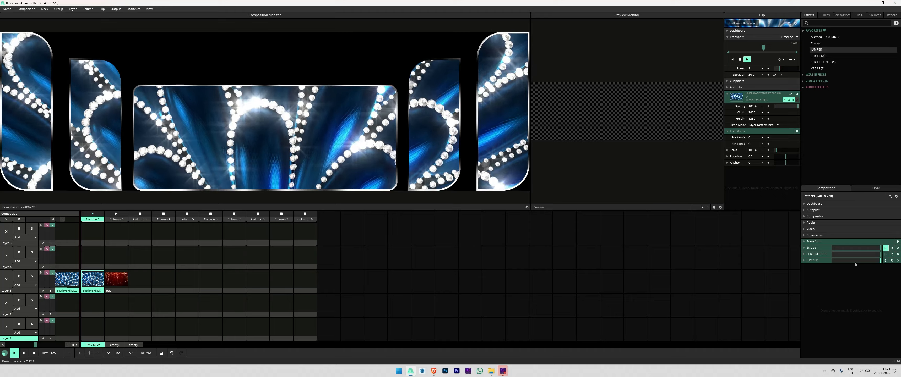
click(803, 260)
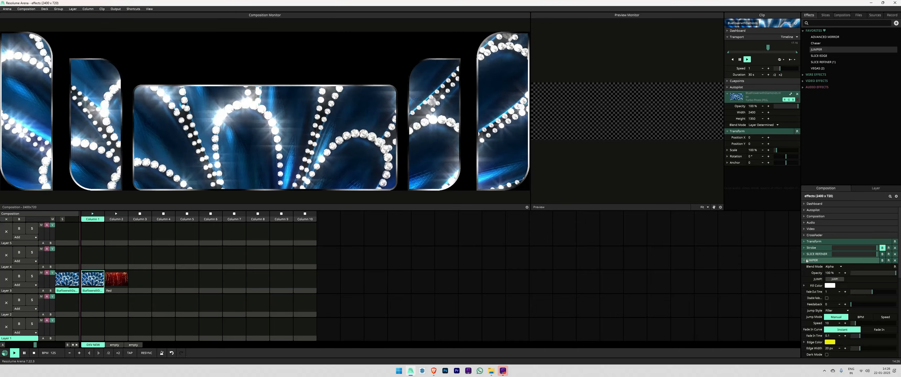
Open the Advanced Output window for reference, and assign Slice 14 to JUMPER's Group 01
scroll(809, 294, down, 3)
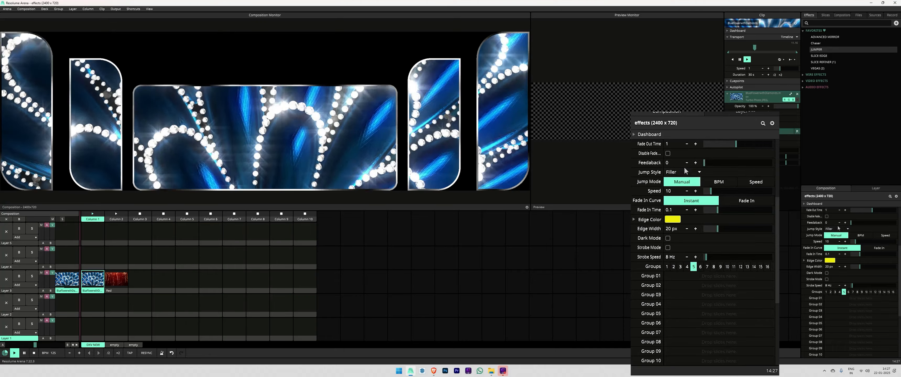
scroll(685, 171, up, 3)
scroll(679, 182, down, 4)
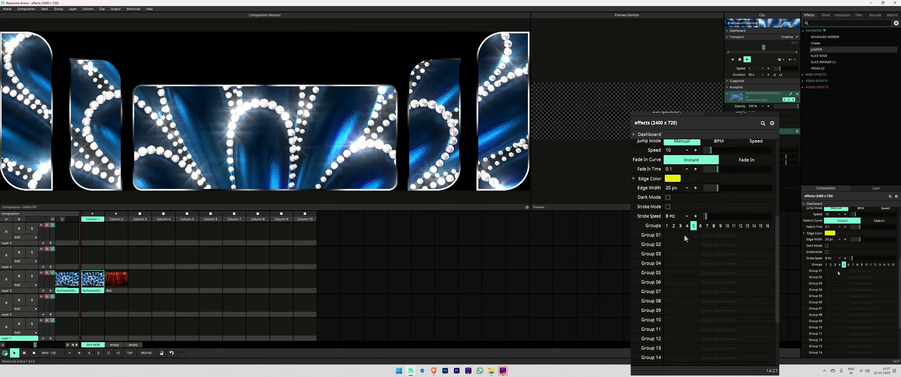
scroll(839, 276, down, 1)
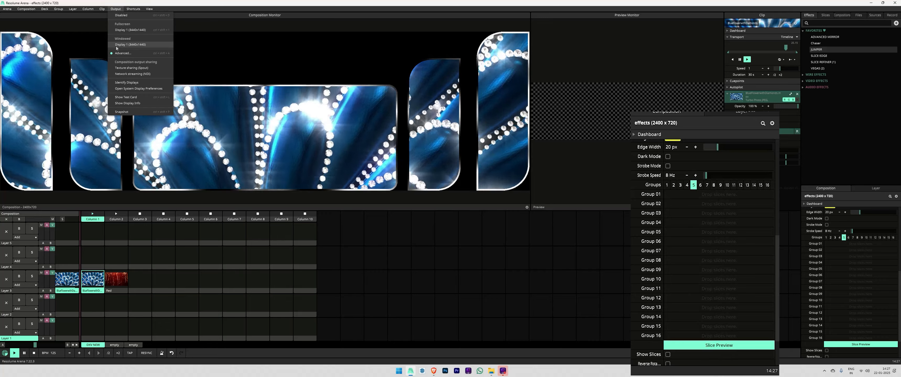
click(116, 53)
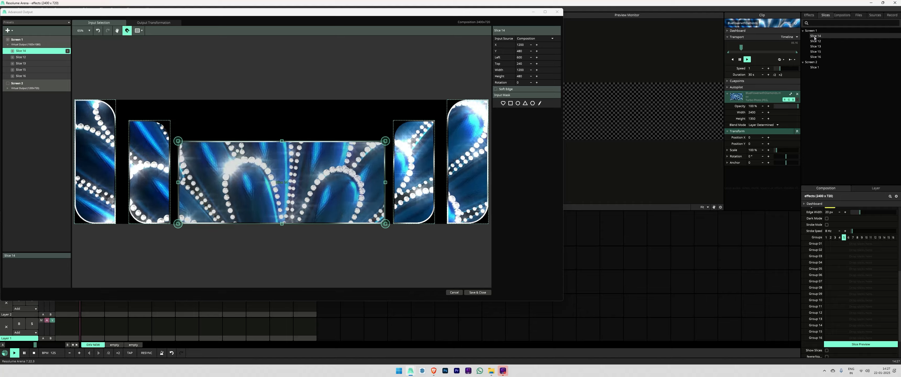
drag(815, 38, 838, 224)
drag(837, 258, 837, 258)
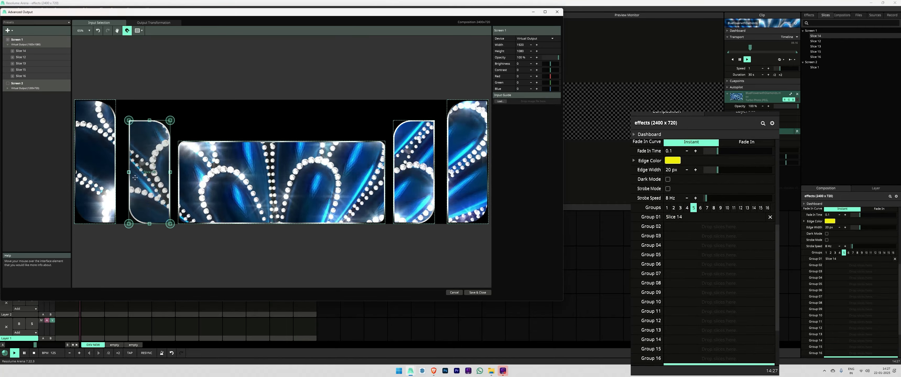
Assign Slices 12 and 15 to JUMPER's Group 02, and Slices 13 and 16 to Group 03
shift+click(402, 178)
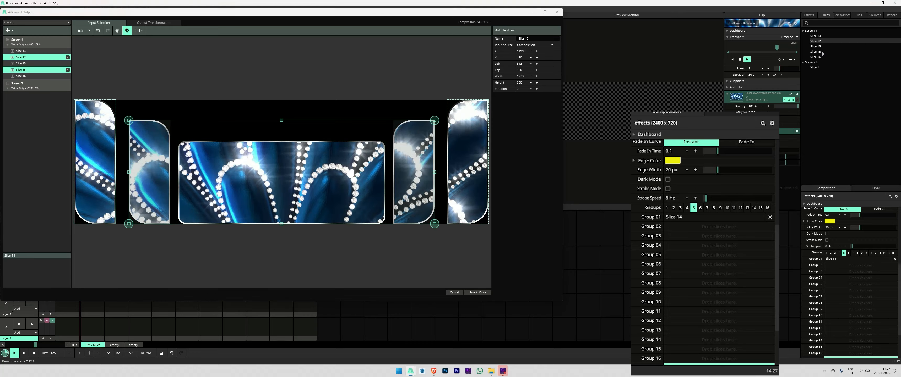
drag(843, 163, 680, 256)
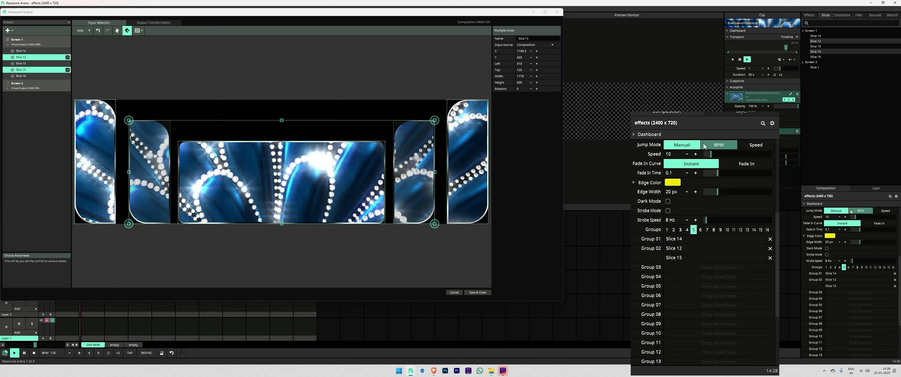
click(116, 105)
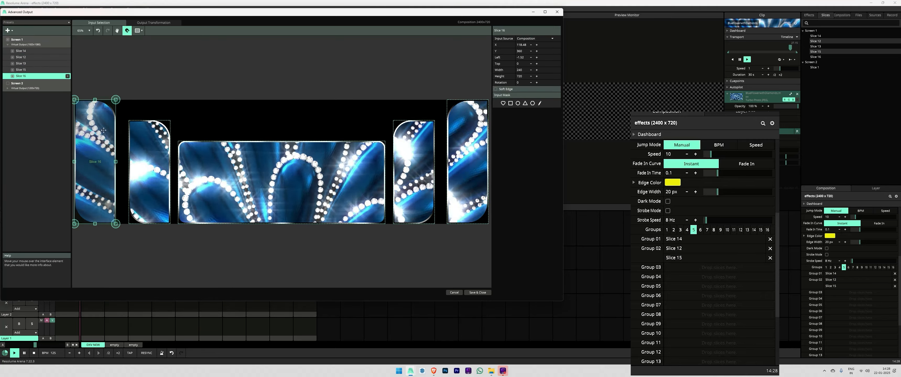
click(827, 55)
ctrl+click(829, 45)
drag(824, 46, 636, 189)
drag(694, 265, 696, 265)
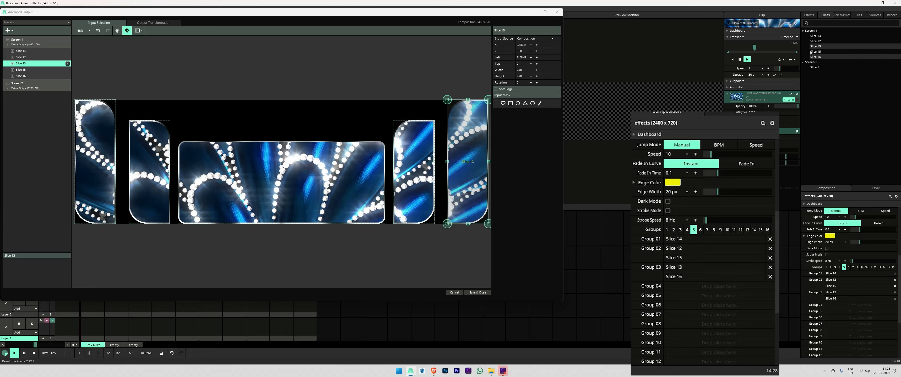
Assign Slices 12 and 15 to JUMPER's Group 04, and Slice 14 to Group 05
drag(837, 306, 837, 307)
click(820, 38)
drag(820, 37, 821, 319)
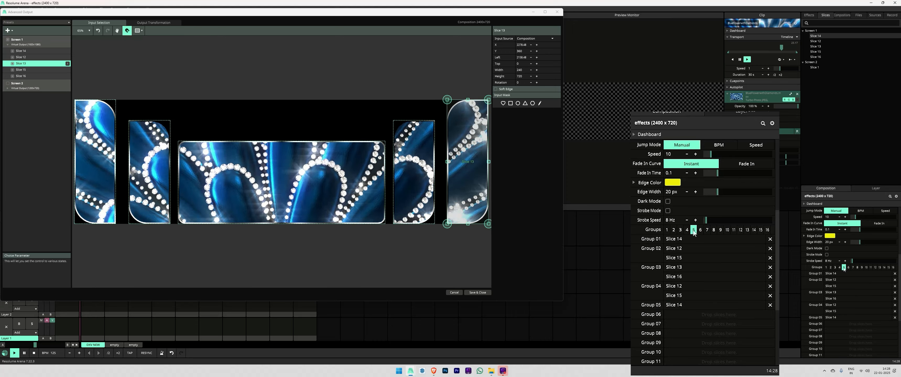
Try JUMPER with 4 groups, restore 5 groups, and save and close the Advanced Output window
click(686, 230)
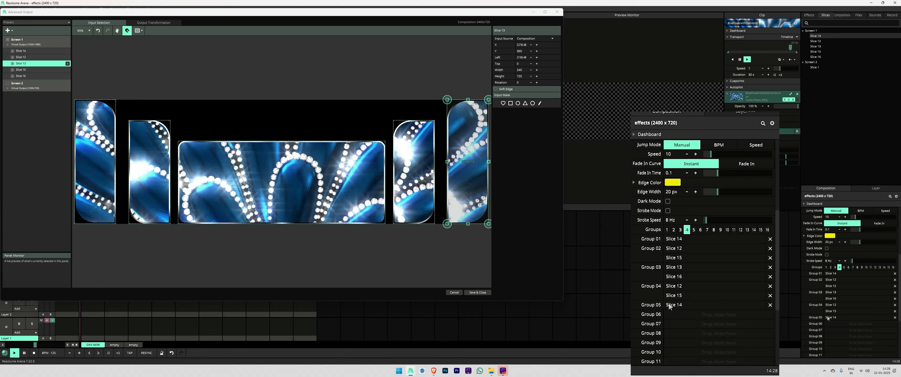
click(843, 268)
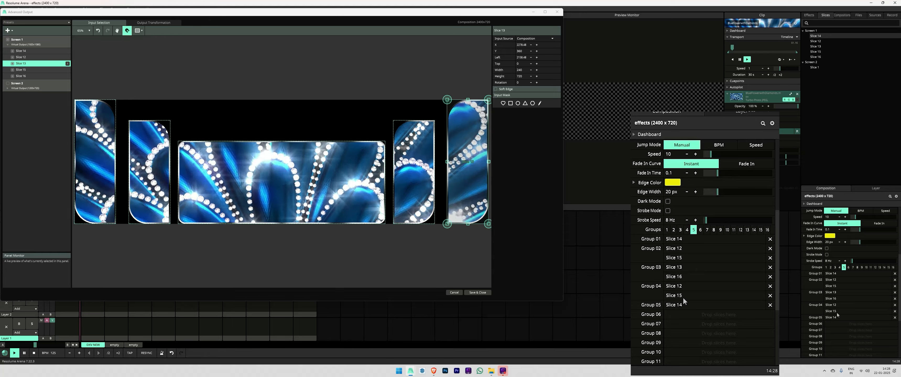
click(477, 292)
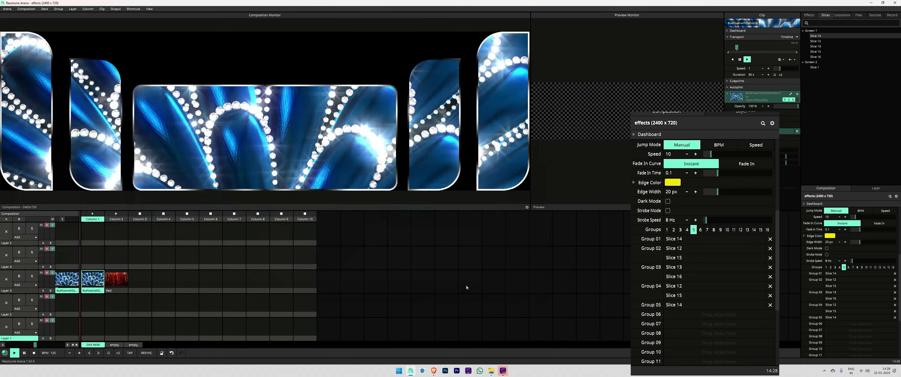
Set JUMPER's Jump Mode to Speed and its Speed to 55.56
scroll(860, 297, down, 5)
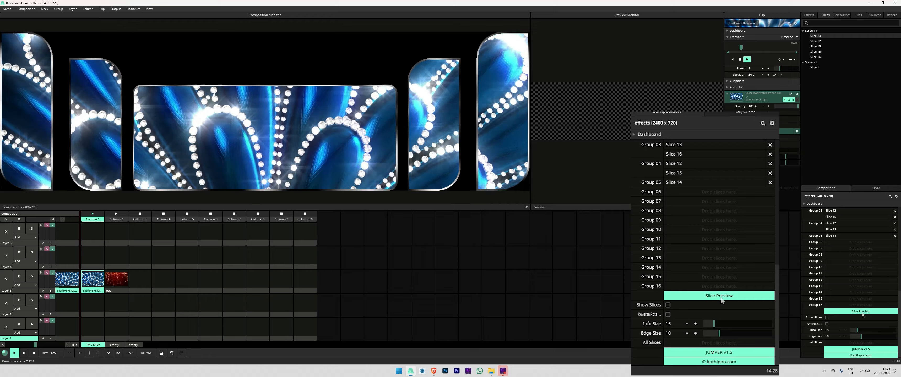
scroll(863, 312, up, 4)
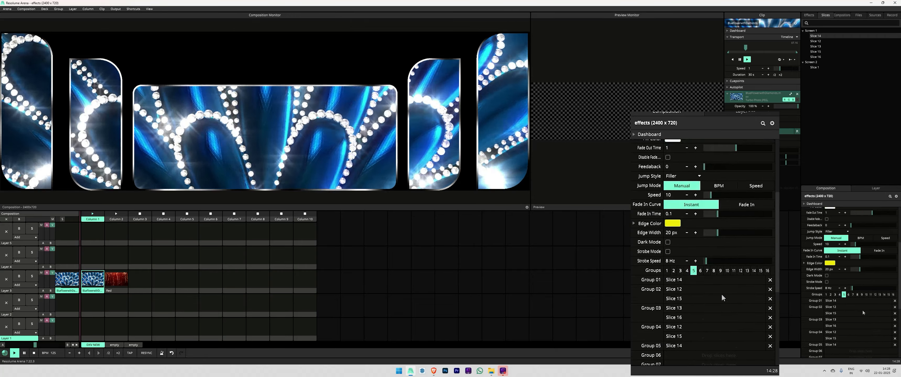
scroll(860, 266, up, 3)
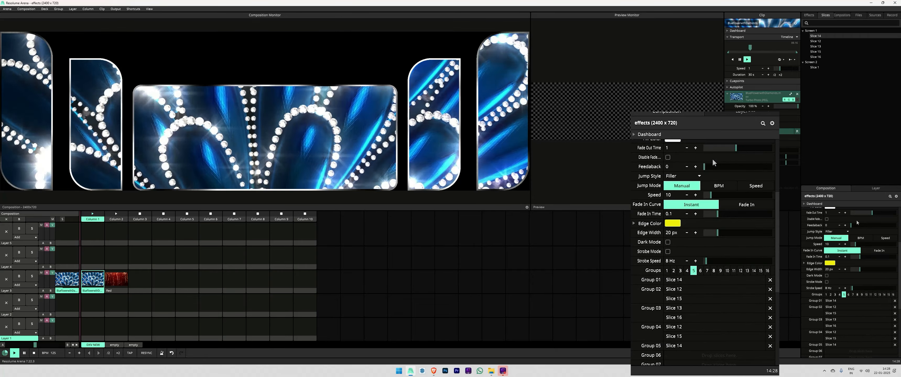
click(885, 238)
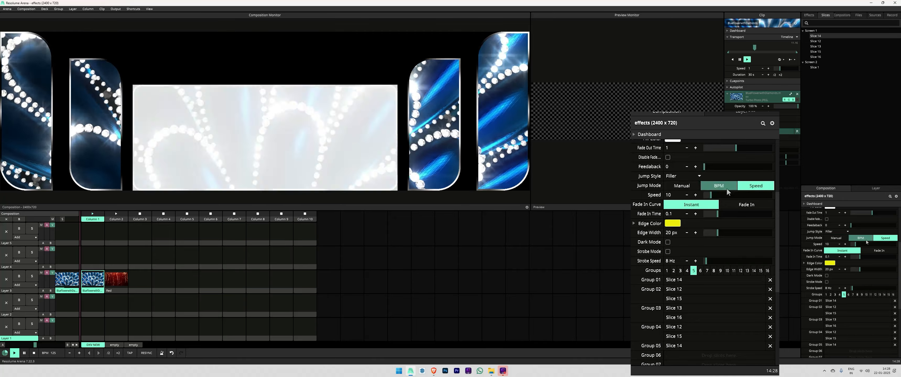
click(862, 251)
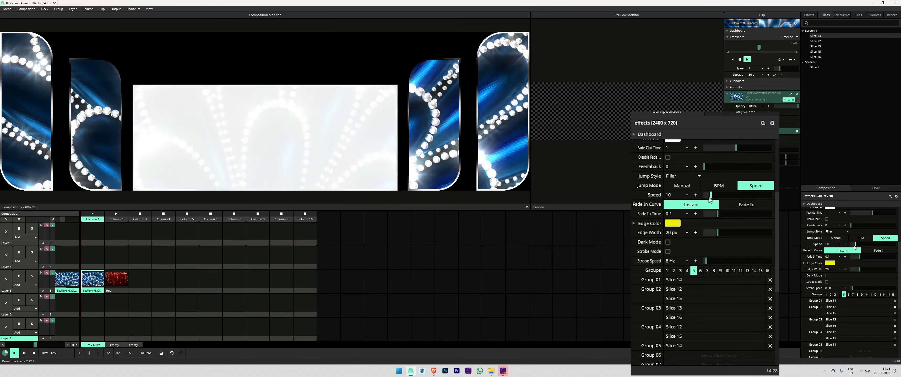
drag(855, 245, 876, 246)
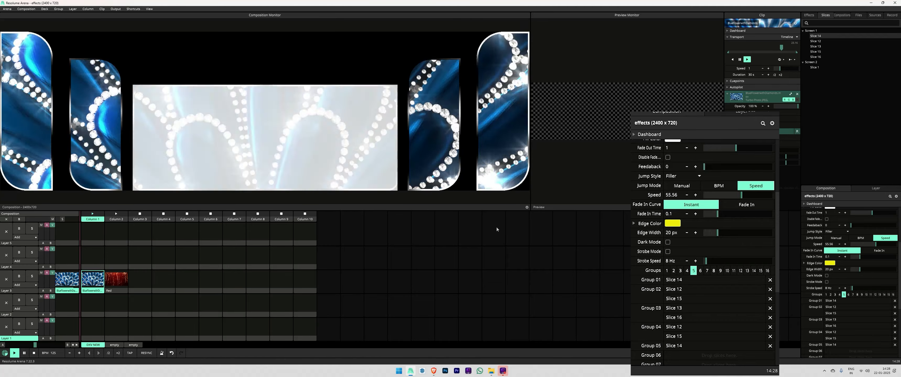
Try JUMPER's Manual jump mode, return to Speed mode, and set the Speed to 46.2
click(715, 188)
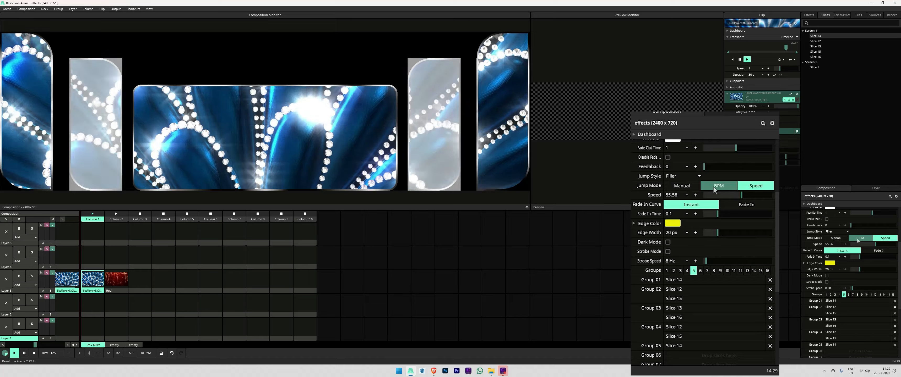
click(682, 186)
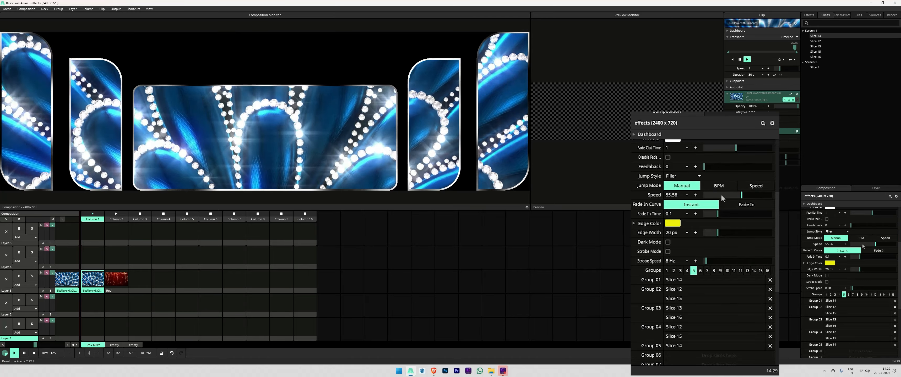
drag(743, 195, 733, 198)
mouse_move(869, 246)
mouse_down()
mouse_move(881, 247)
mouse_move(871, 245)
mouse_up()
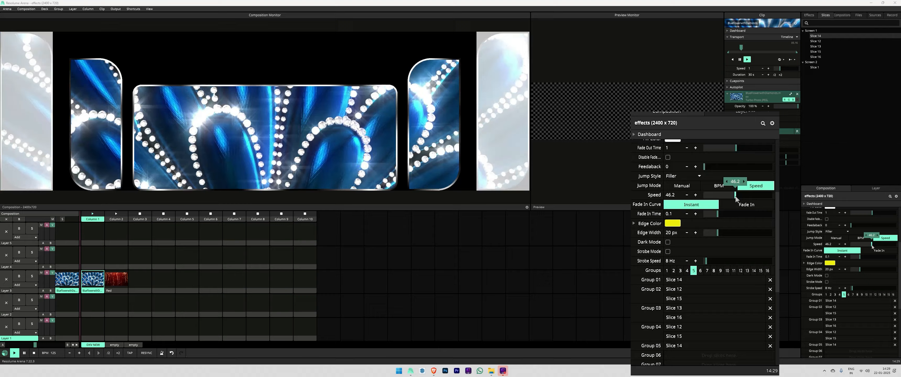
Move JUMPER above SLICE REFINER in the composition's effect order
scroll(853, 250, up, 5)
click(811, 260)
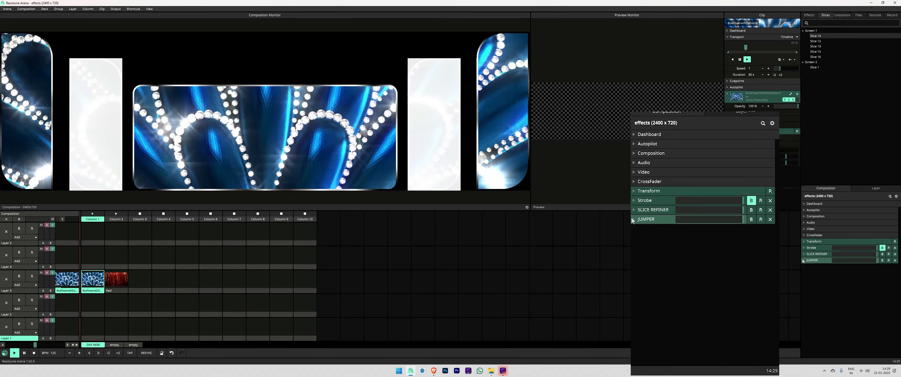
drag(811, 262, 814, 255)
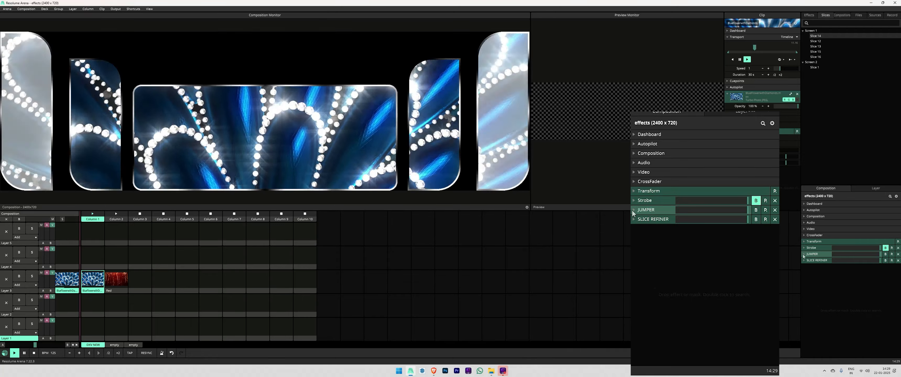
Enable Strobe Mode in the JUMPER effect, collapse its parameters, and bypass the effect
click(803, 256)
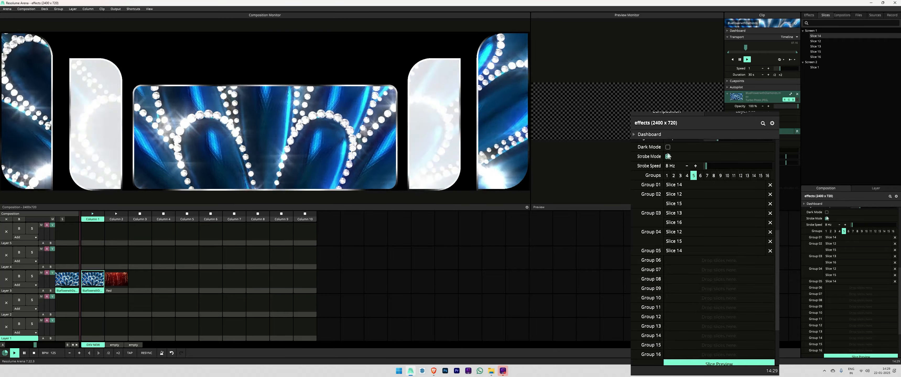
scroll(838, 262, down, 3)
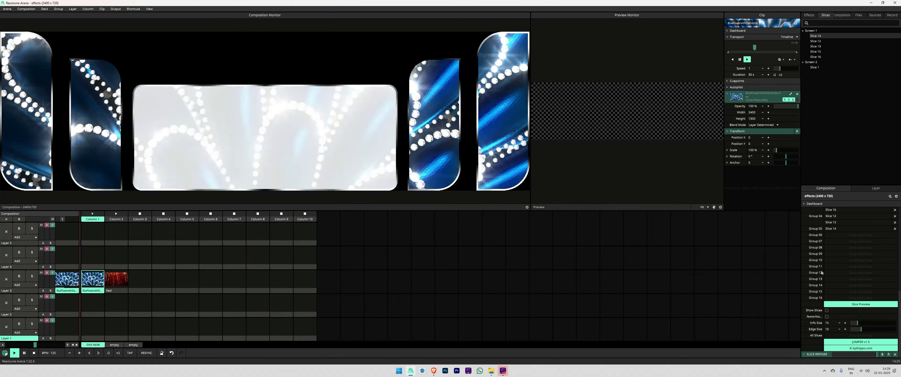
scroll(839, 292, up, 5)
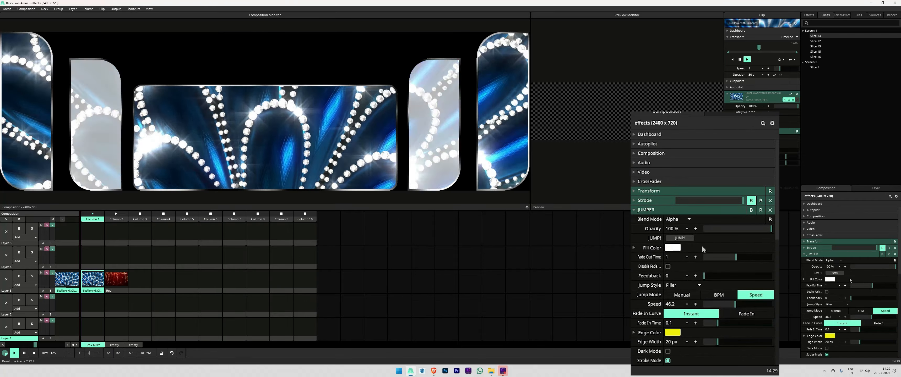
scroll(855, 314, down, 2)
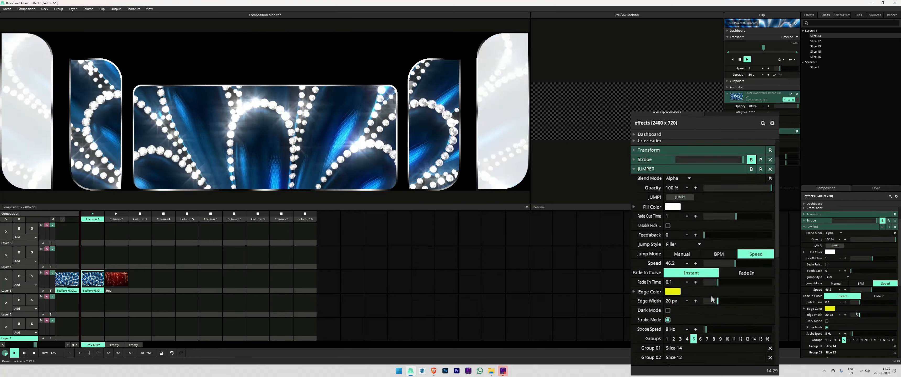
scroll(856, 314, up, 3)
click(804, 254)
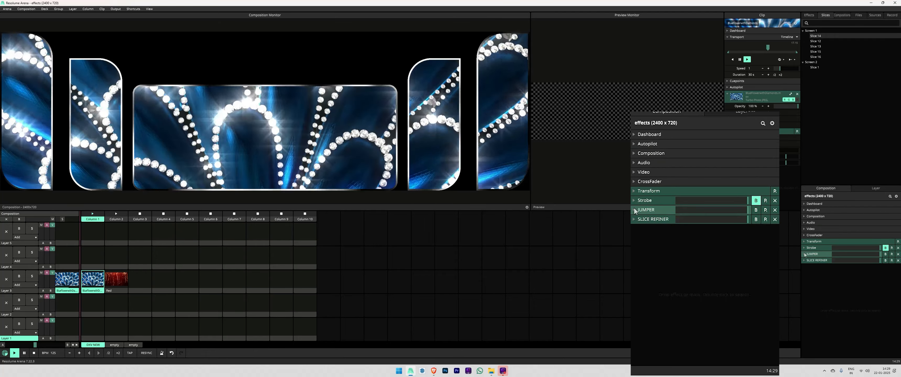
click(885, 255)
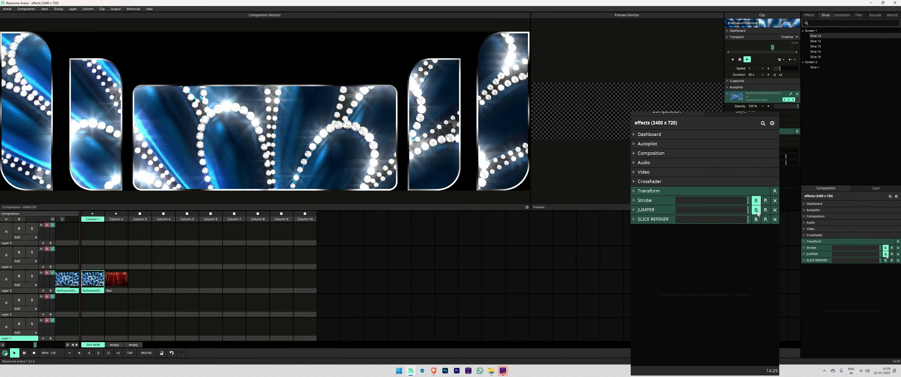
Assign the keyboard shortcut J to the JUMPER effect's bypass toggle and stop shortcut editing
click(133, 8)
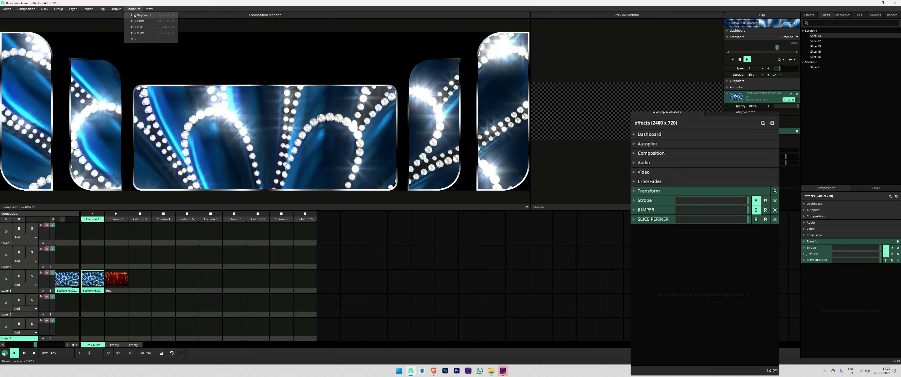
click(134, 16)
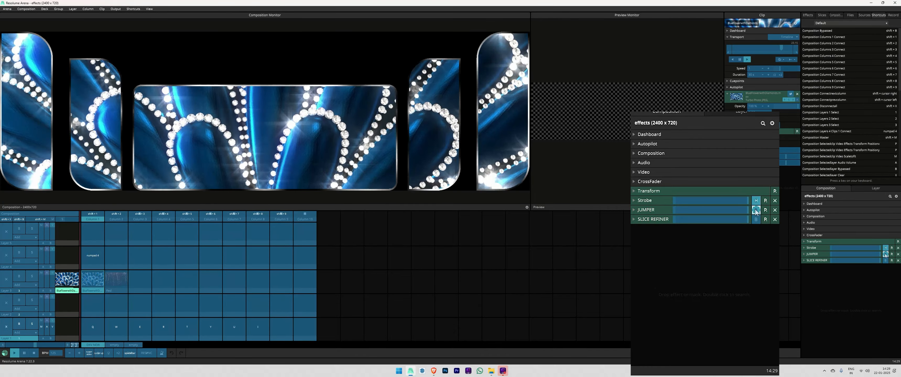
key(j)
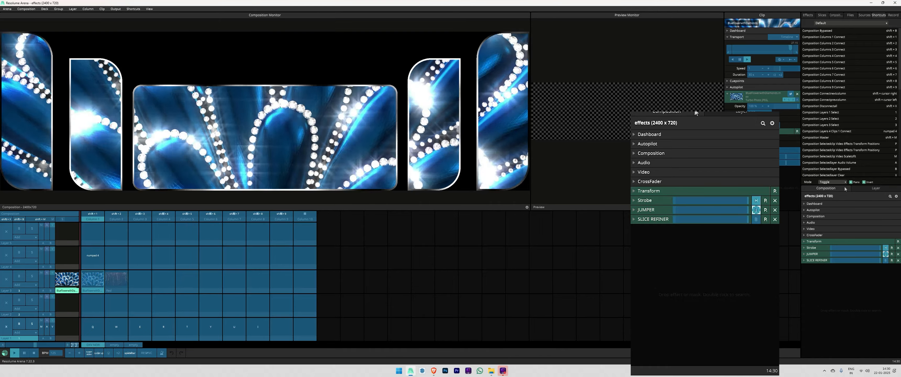
click(133, 8)
click(137, 41)
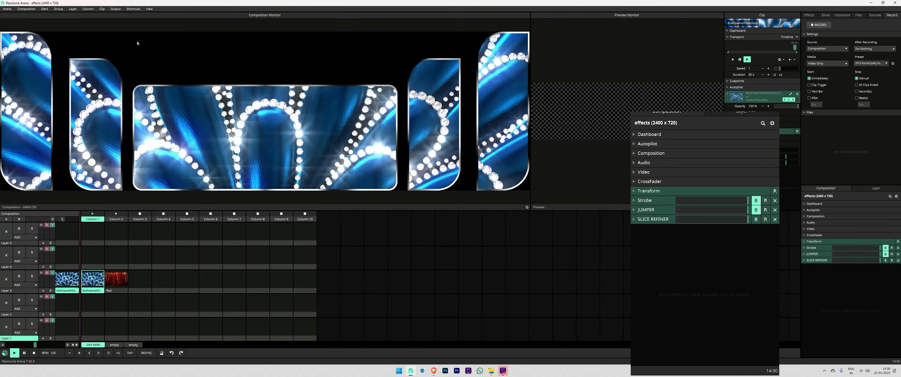
Test the S and J keyboard shortcuts by toggling the bypass of Strobe and JUMPER, leaving both effects bypassed
key(s)
key(s)
key(j)
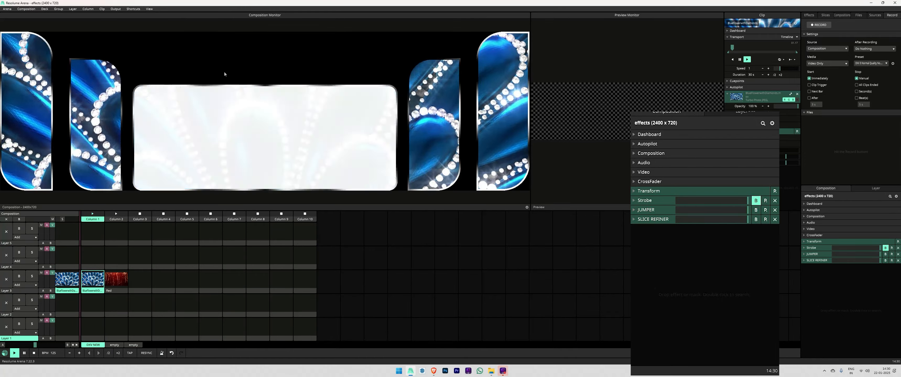
key(j)
key(j)
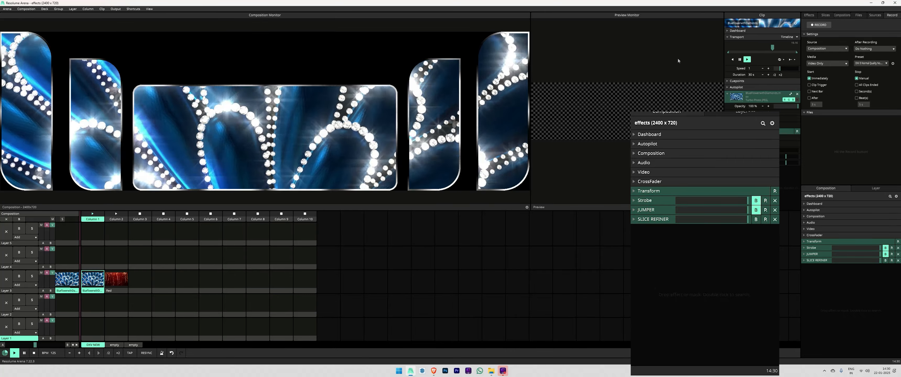
Open the composition's output options
click(115, 8)
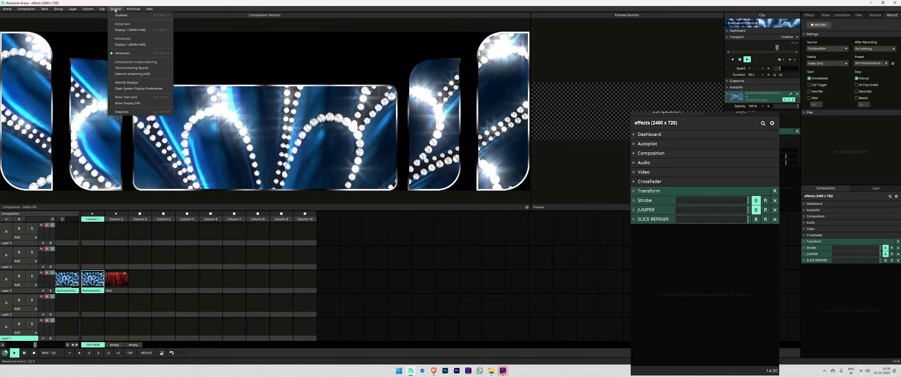